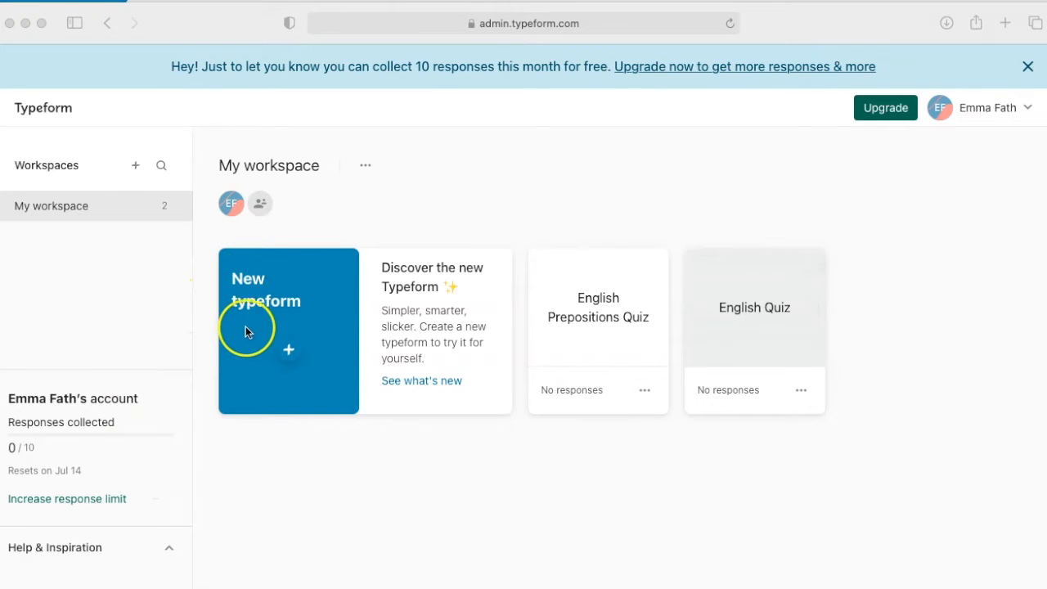
# Step: Start a new typeform from scratch in the workspace
pyautogui.click(293, 349)
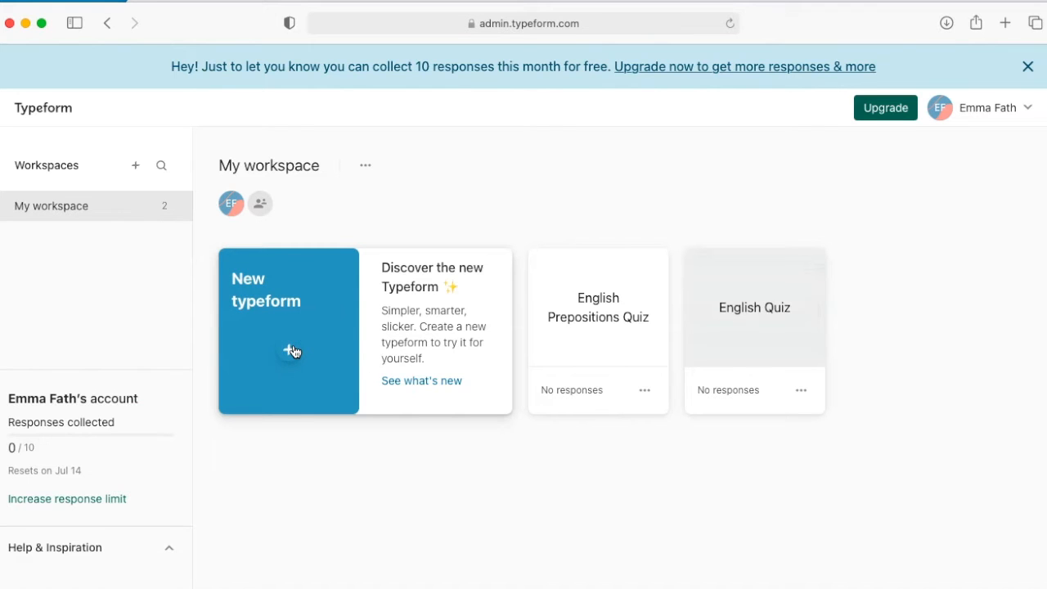
pyautogui.click(288, 350)
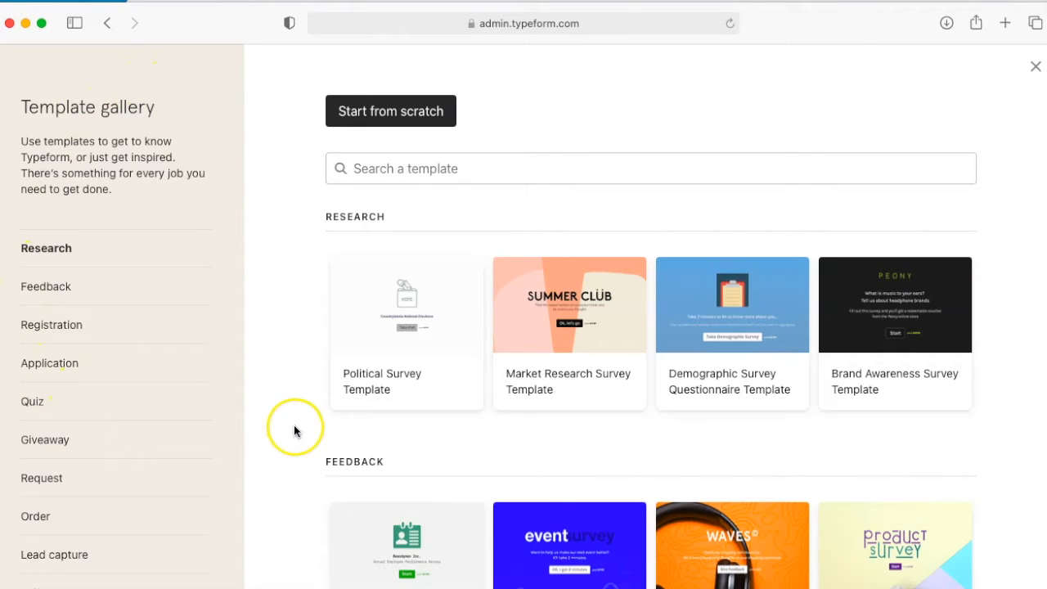
pyautogui.click(380, 112)
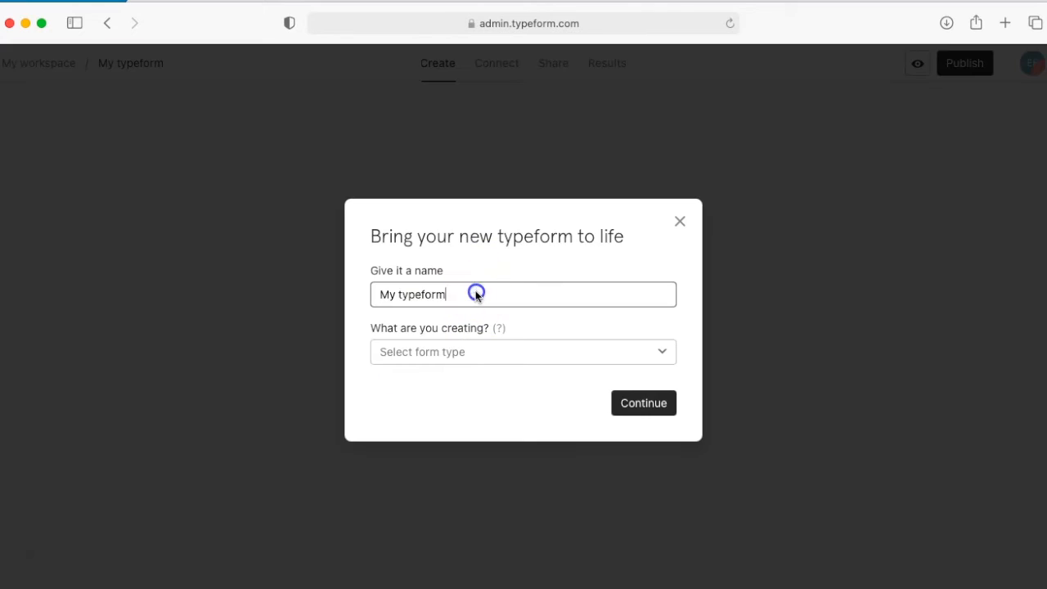
# Step: Name the new typeform "English Prepositions Quiz", set its form type to Quiz, and continue to the editor
pyautogui.tripleClick(364, 294)
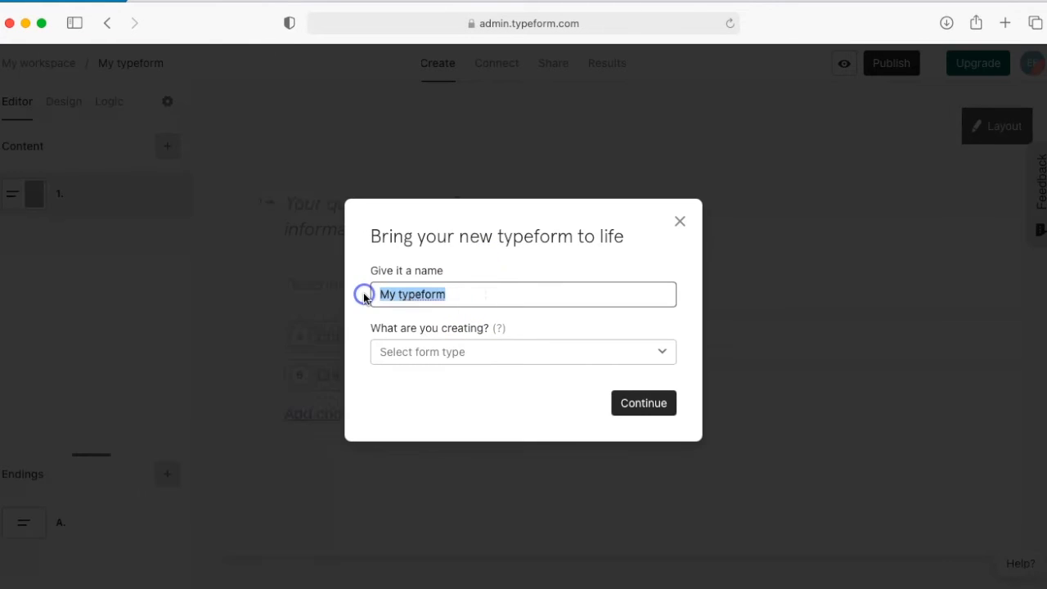
pyautogui.write('Ebg')
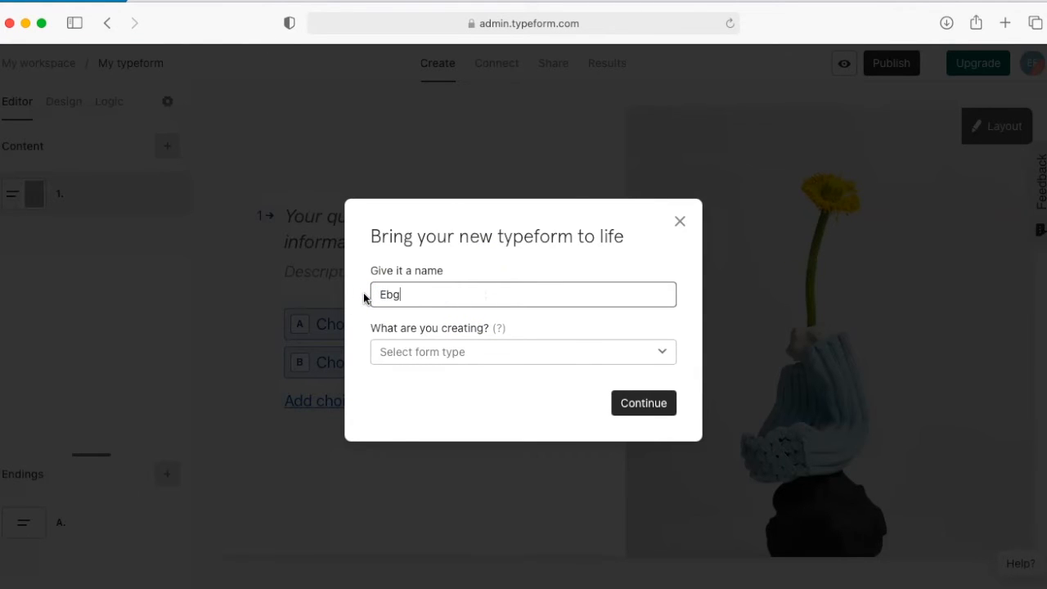
pyautogui.write('lish PR')
pyautogui.press('BackSpace')
pyautogui.write('repositions Quiz')
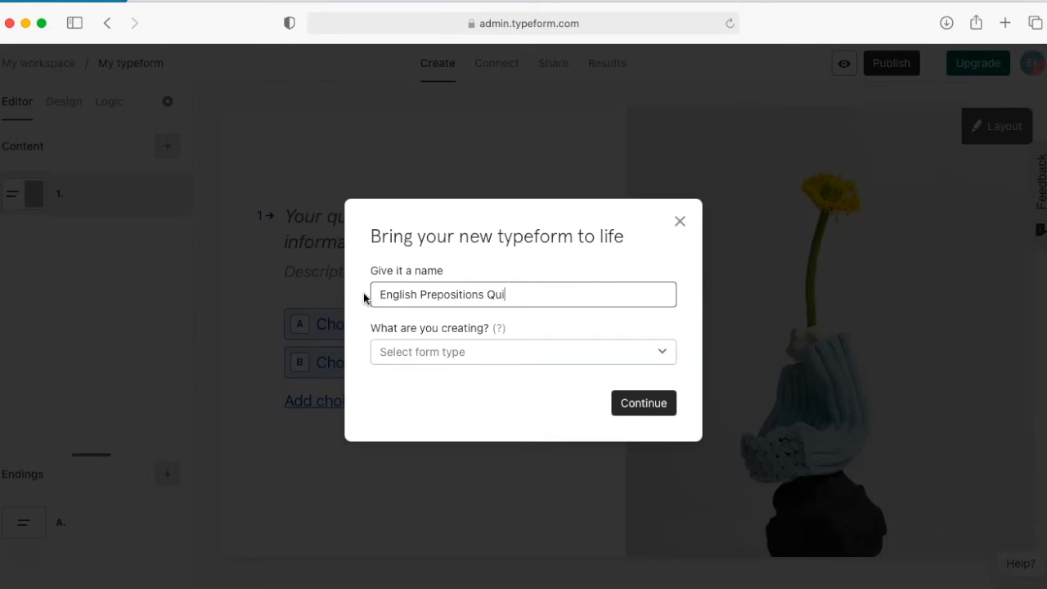
pyautogui.click(454, 349)
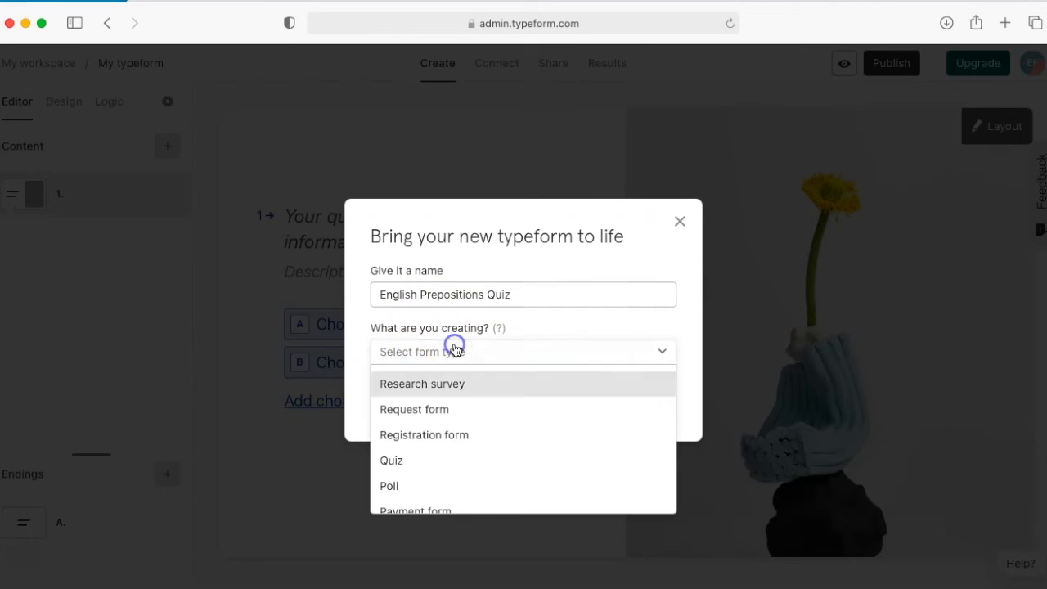
pyautogui.click(412, 460)
pyautogui.click(665, 405)
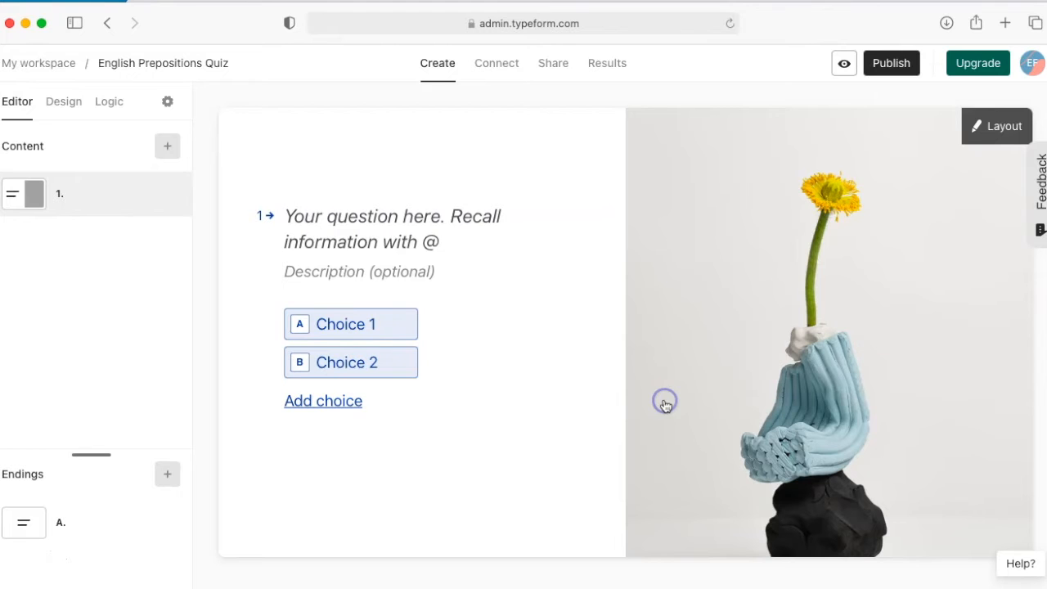
# Step: Write question 1 about the correct prepositions for the Chicago–Berlin travel sentence, with three answer choices such as "from, to, by, from, over"
pyautogui.click(292, 215)
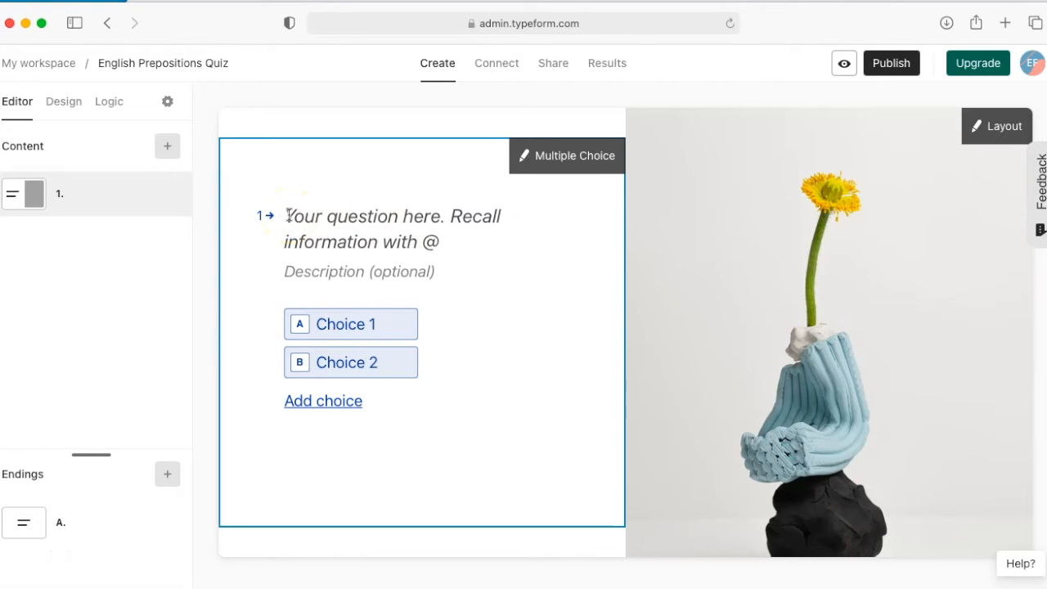
pyautogui.click(21, 559)
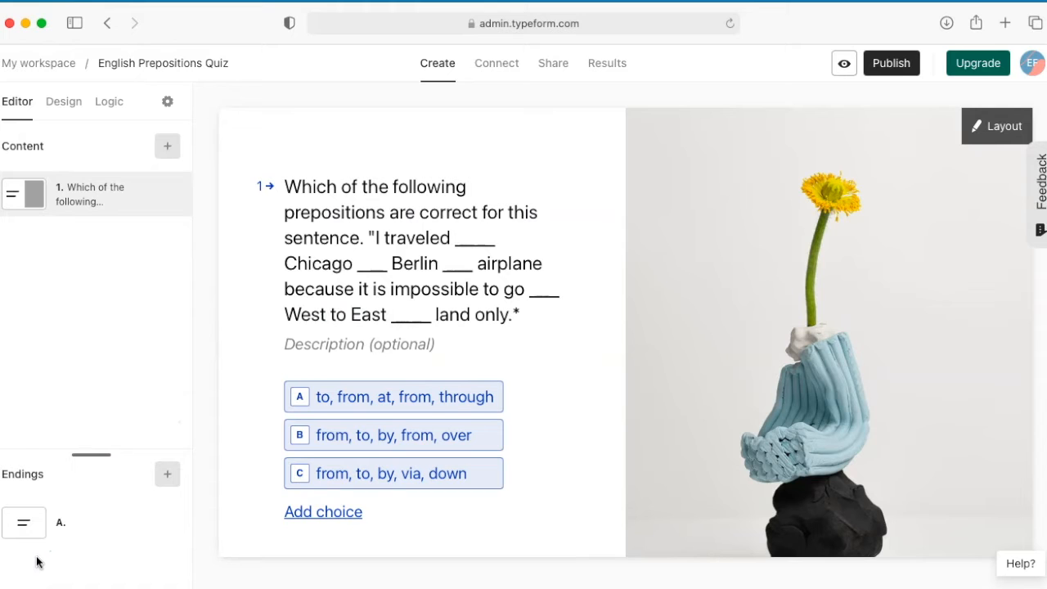
# Step: Examine the multiple-choice question's settings and browse the available question types without changing the type
pyautogui.click(549, 129)
pyautogui.click(613, 129)
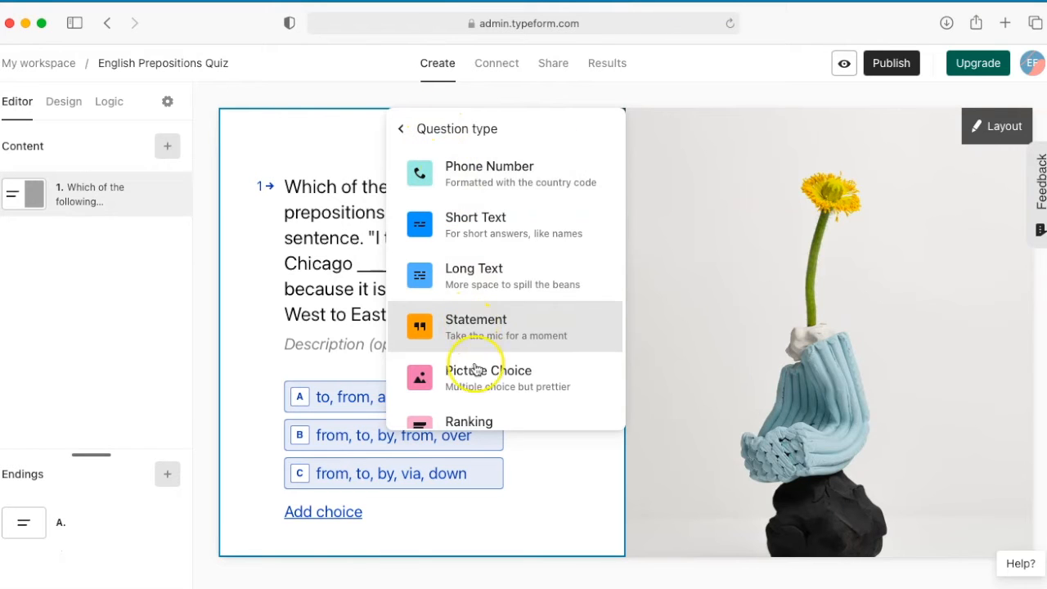
pyautogui.scroll(-5, 474, 385)
pyautogui.click(449, 337)
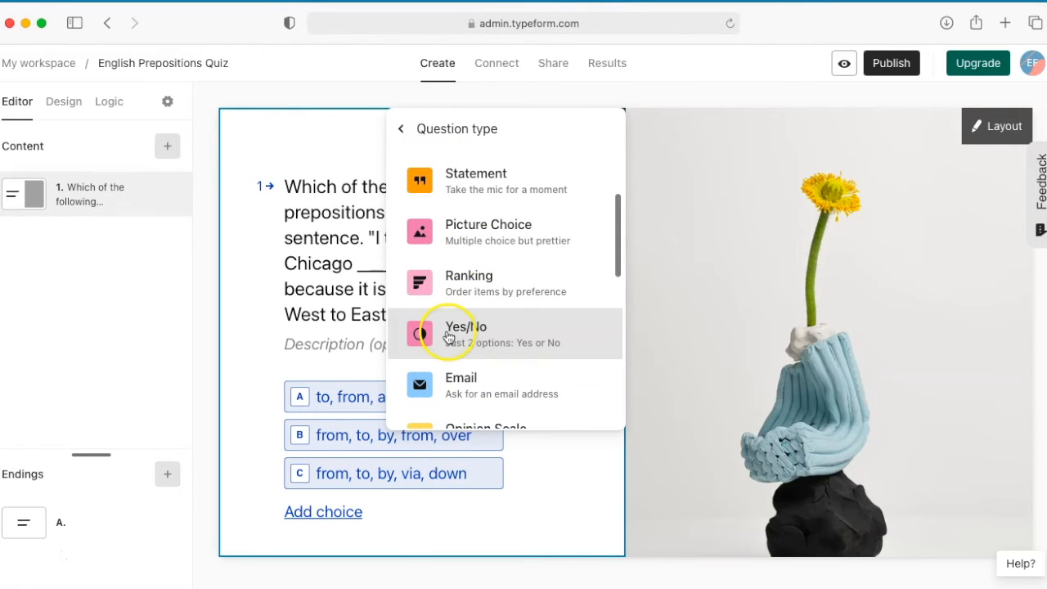
pyautogui.scroll(-3, 488, 364)
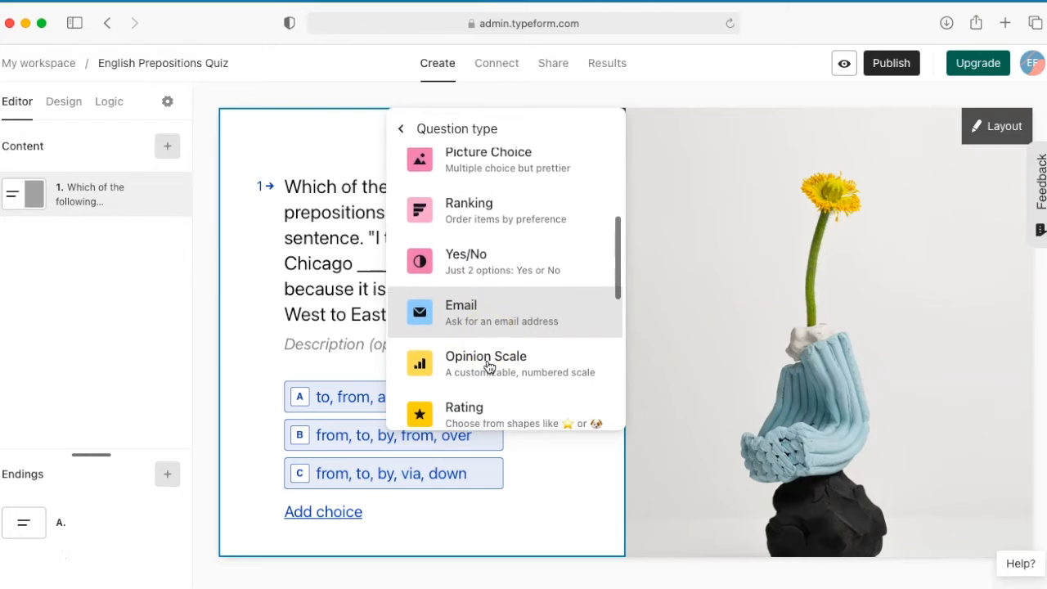
pyautogui.click(482, 350)
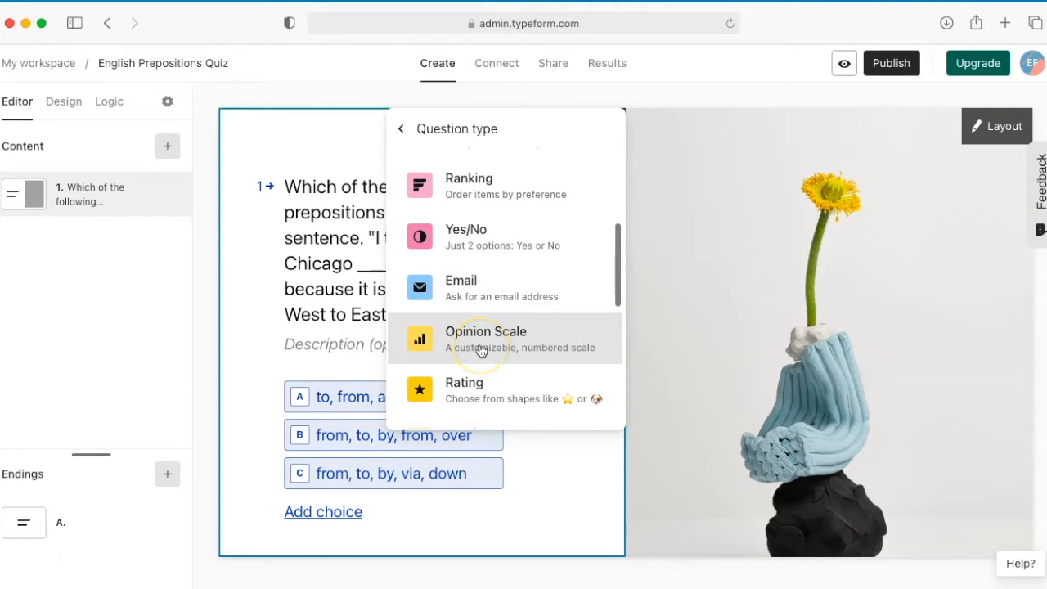
pyautogui.scroll(3, 481, 350)
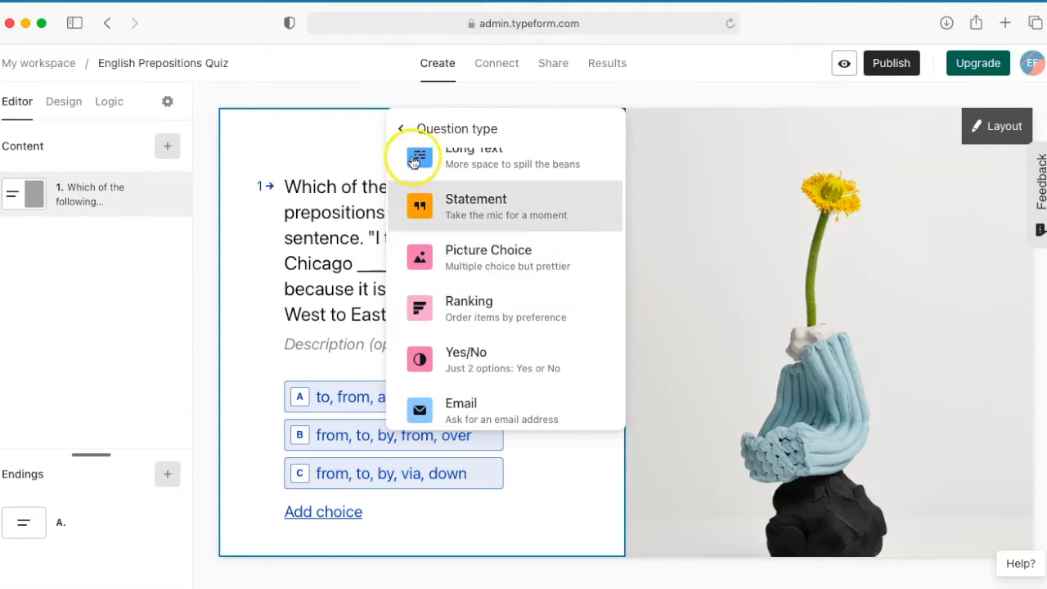
pyautogui.click(404, 131)
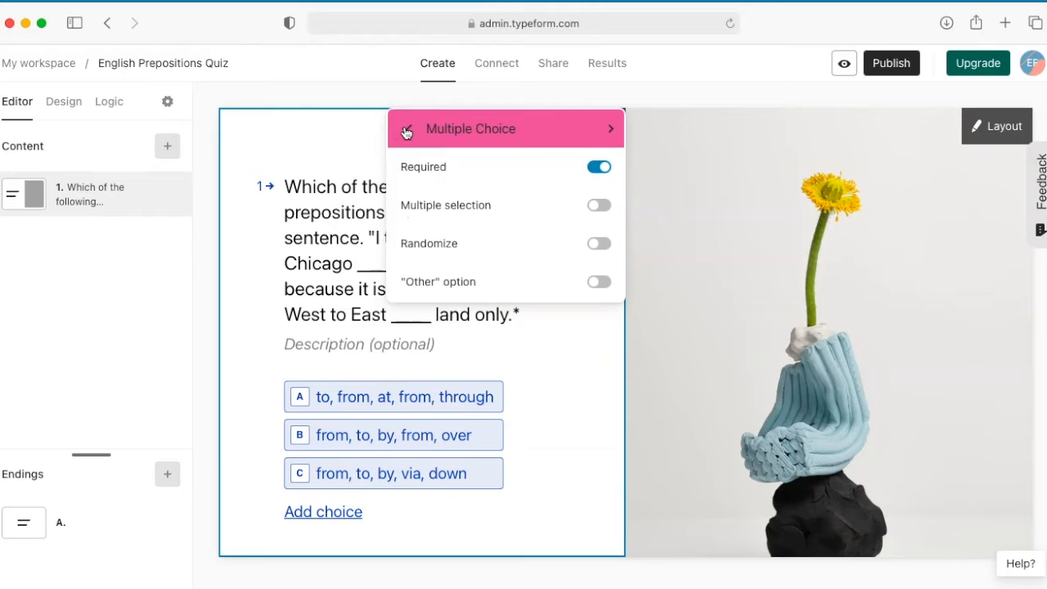
pyautogui.click(341, 142)
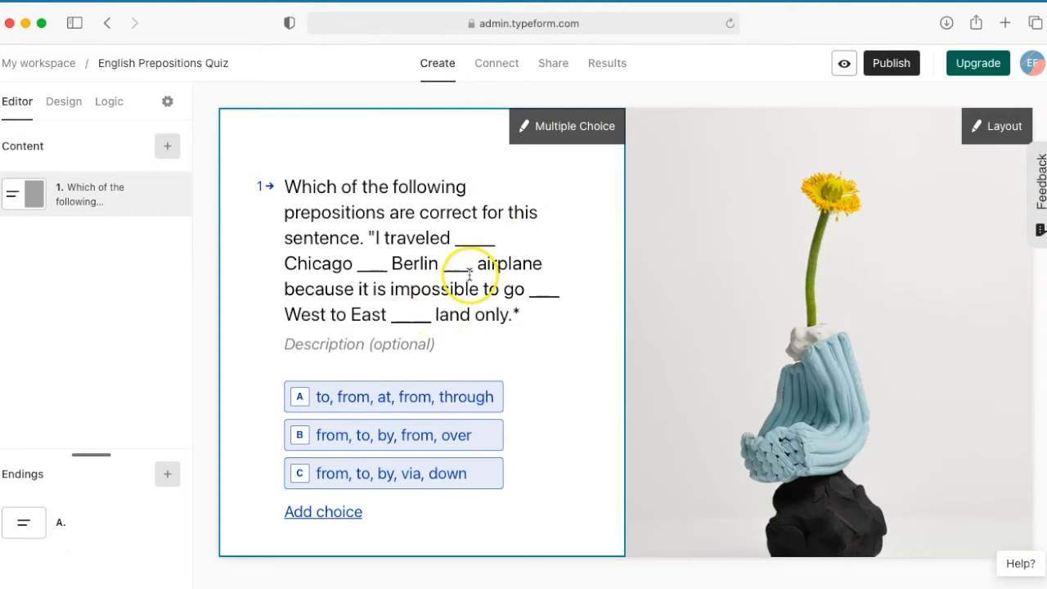
pyautogui.click(532, 133)
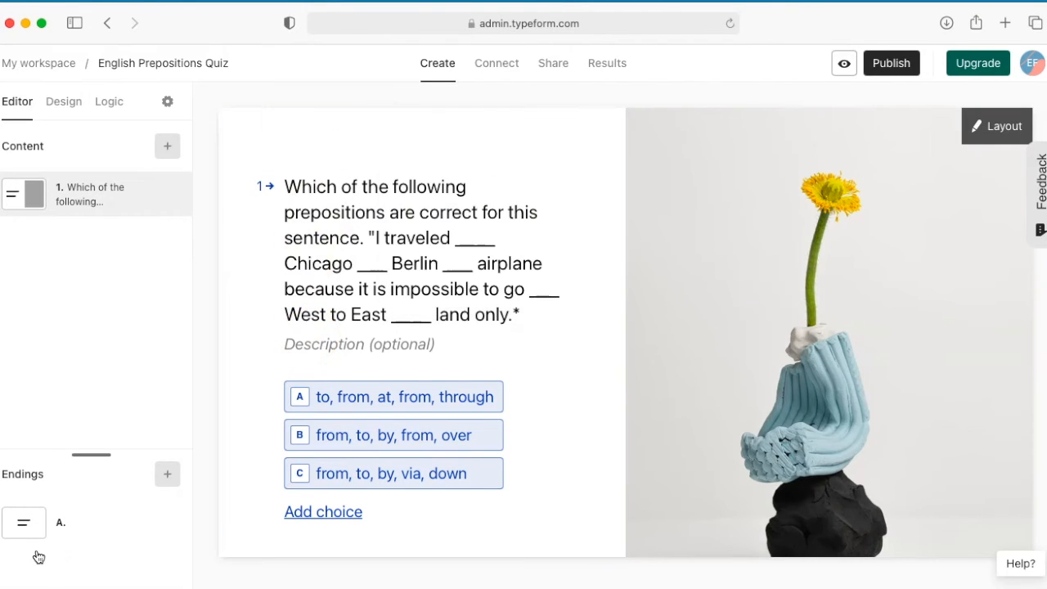
# Step: Open question branching in the quiz logic and set answer B of question 1 to "Submit form"
pyautogui.moveTo(299, 433)
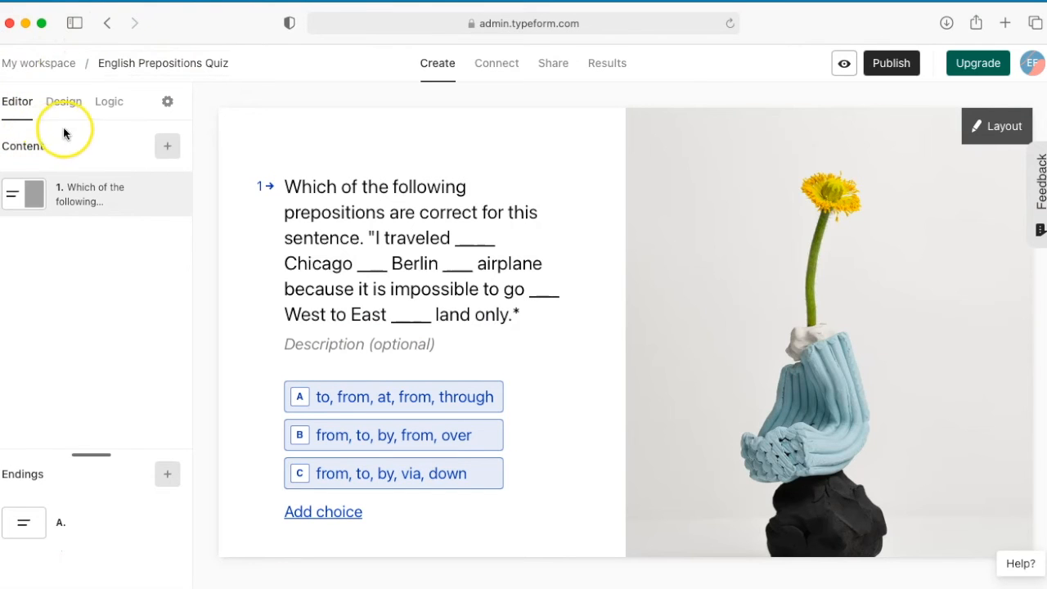
pyautogui.click(112, 110)
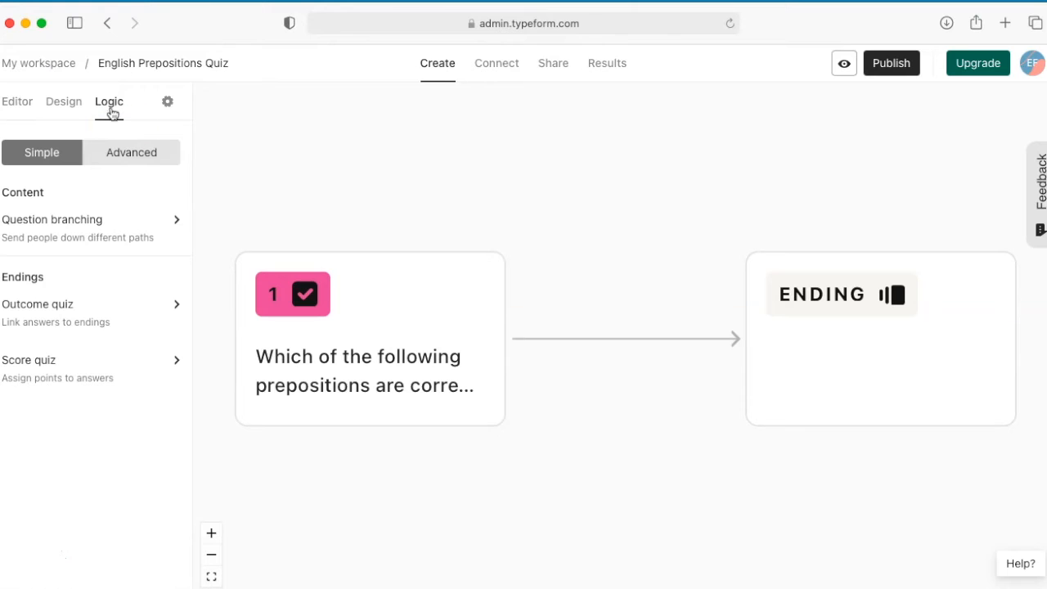
pyautogui.click(178, 221)
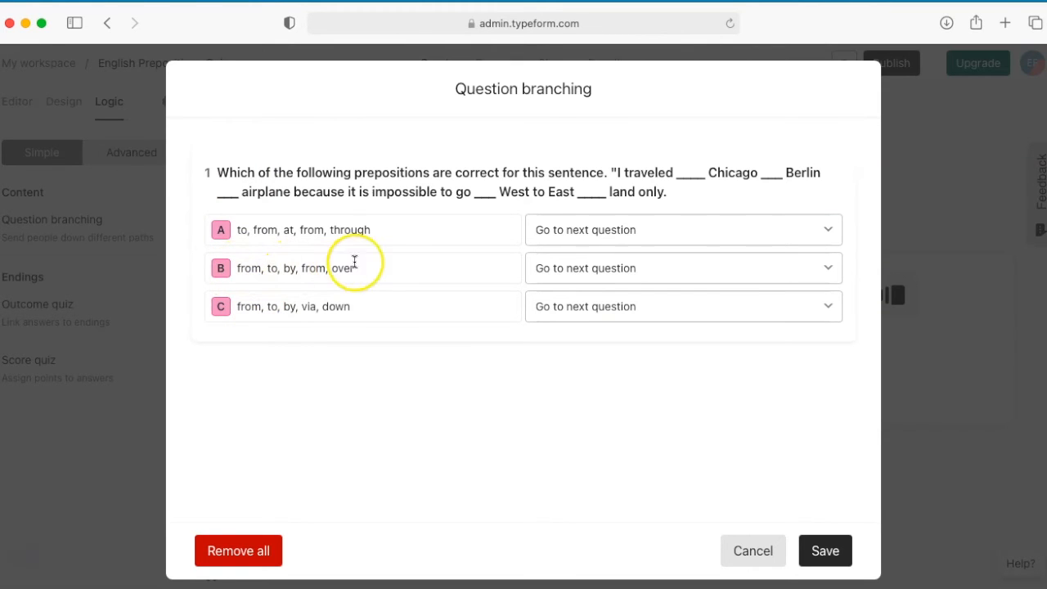
pyautogui.click(756, 273)
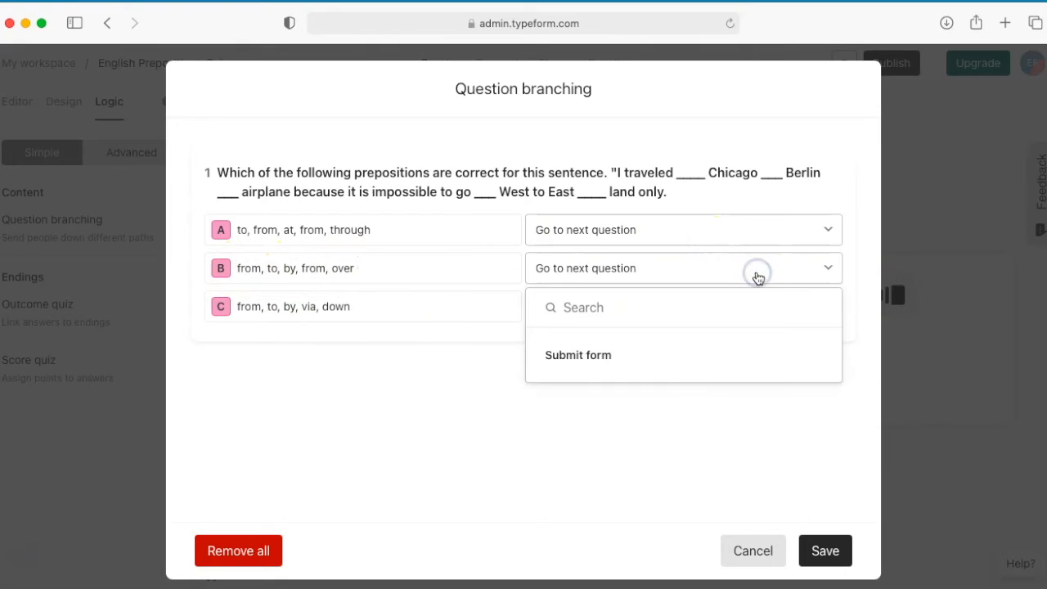
pyautogui.click(622, 364)
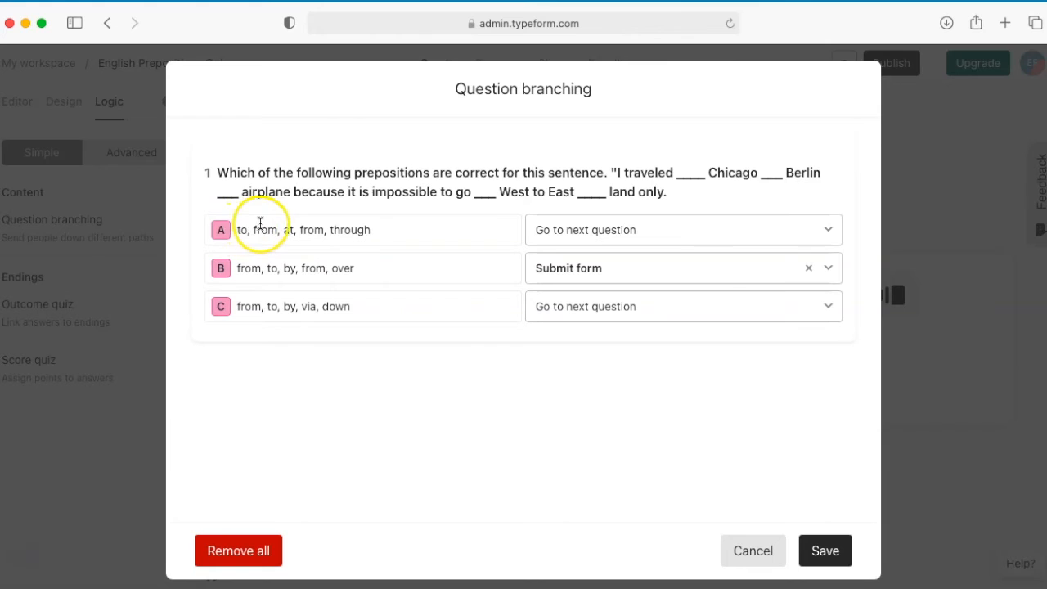
pyautogui.click(281, 230)
pyautogui.moveTo(280, 230); pyautogui.dragTo(229, 230)
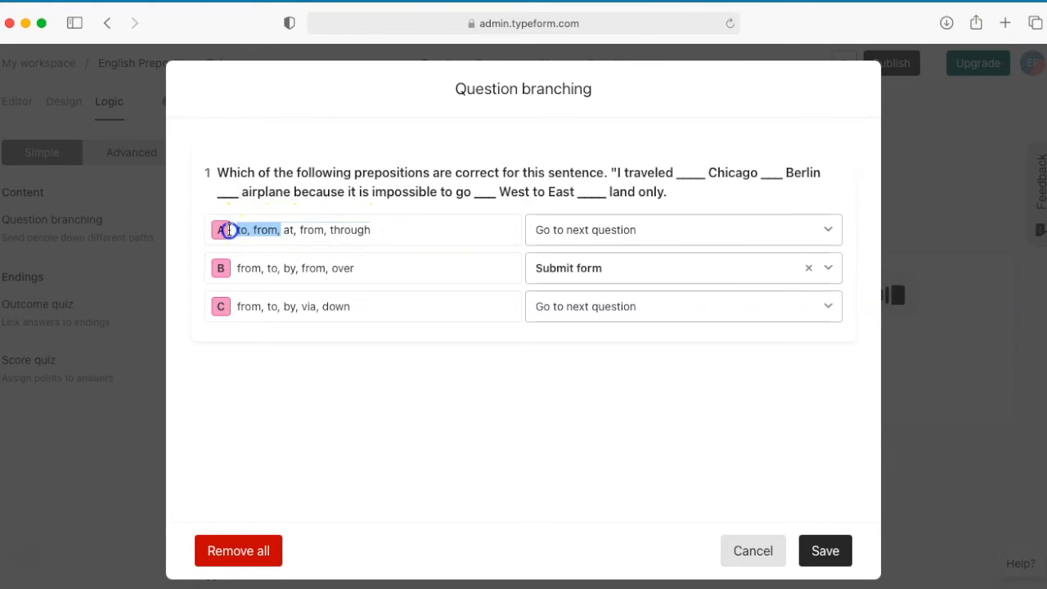
pyautogui.click(420, 240)
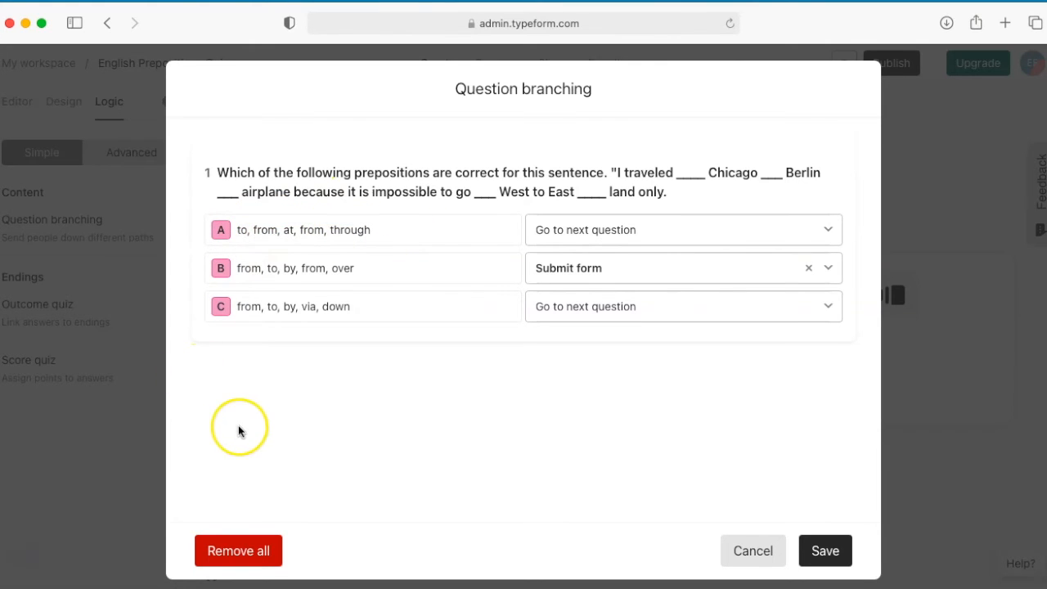
pyautogui.moveTo(301, 308); pyautogui.dragTo(357, 309)
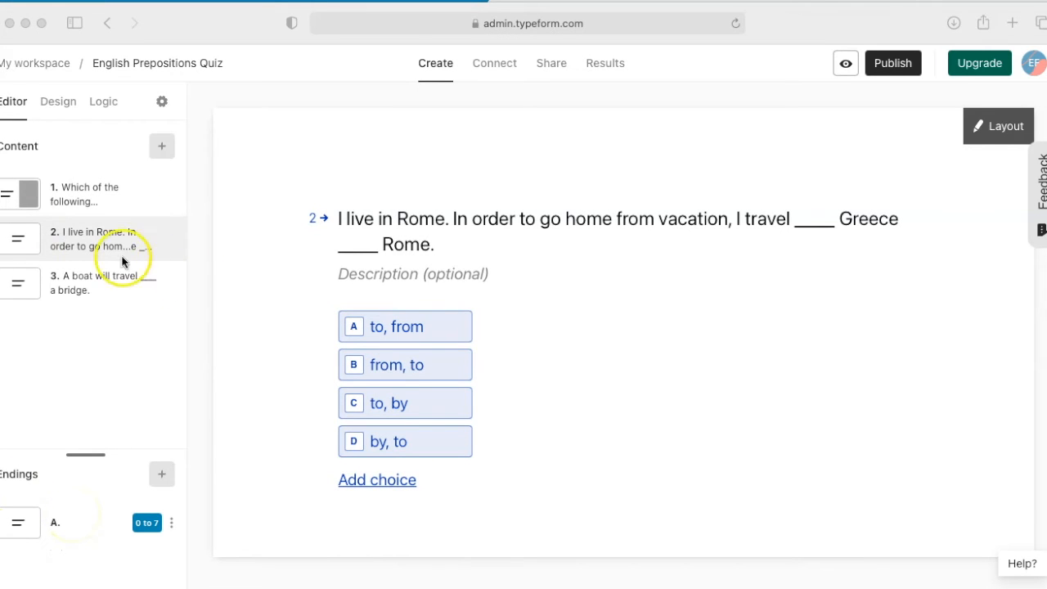
# Step: Review question 3 about the boat and the bridge, and examine how the logic map links the questions
pyautogui.click(73, 289)
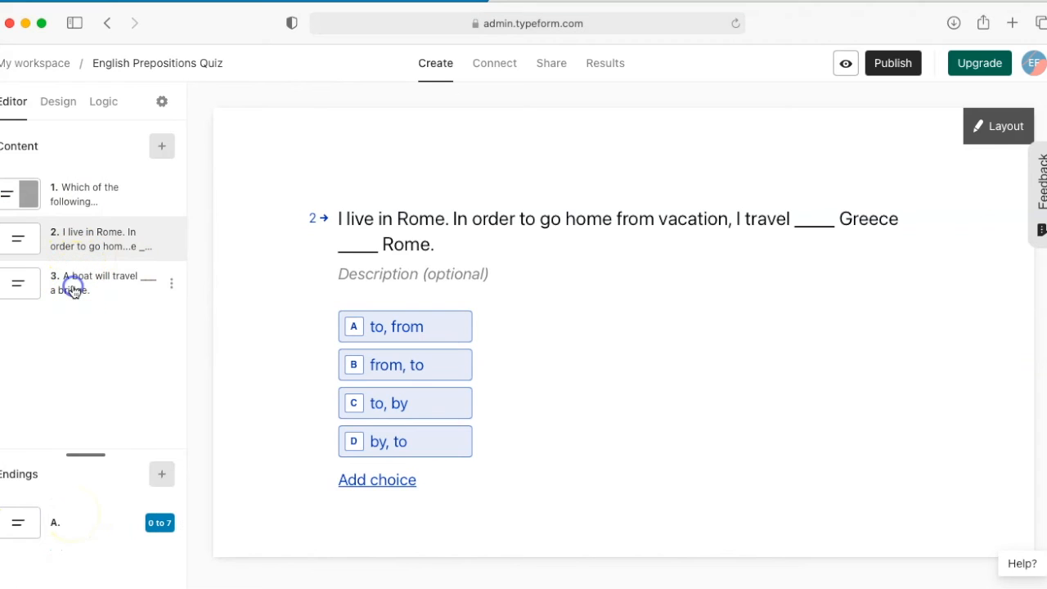
pyautogui.click(72, 289)
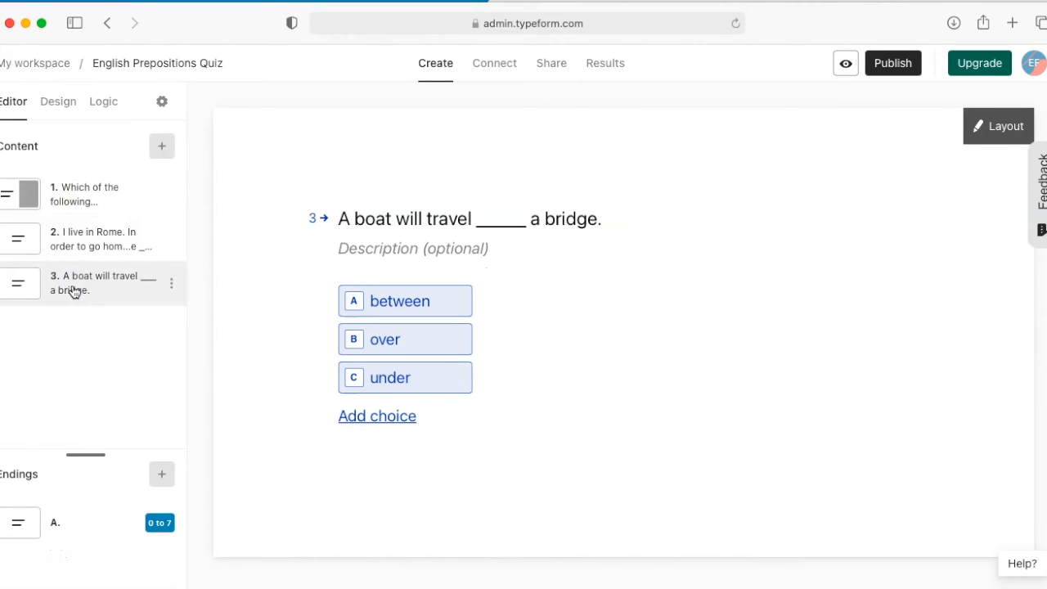
pyautogui.click(93, 110)
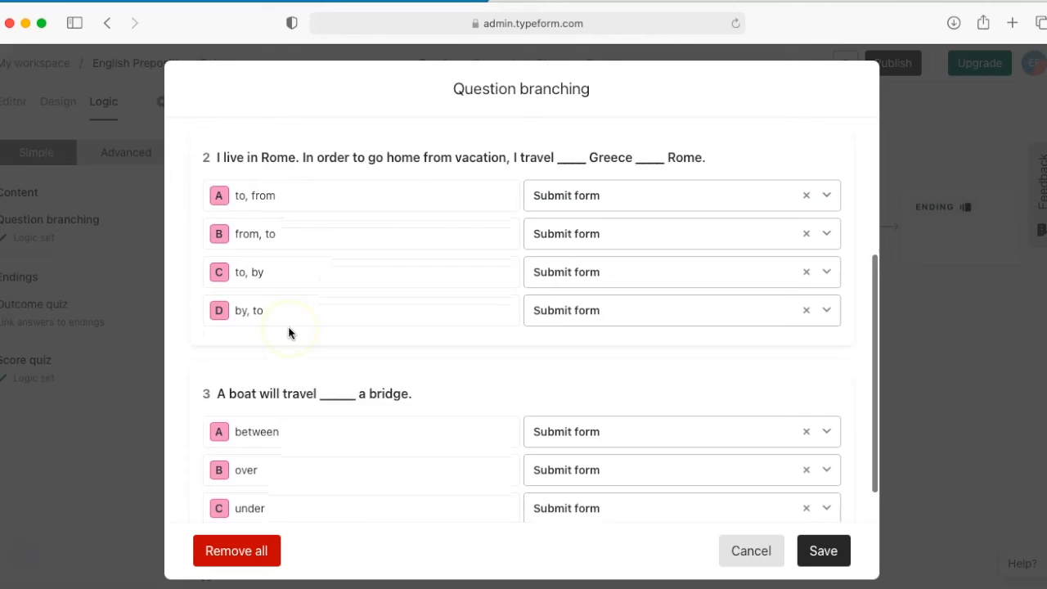
pyautogui.scroll(-1, 288, 333)
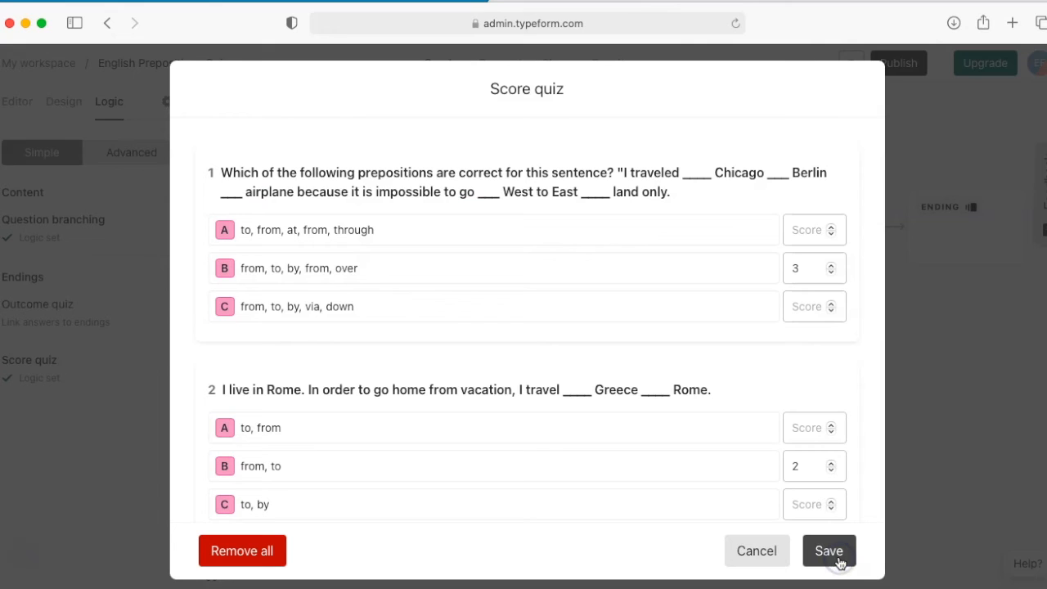
# Step: Check the points assigned to the answers of all three questions in the score quiz logic and save it
pyautogui.click(838, 562)
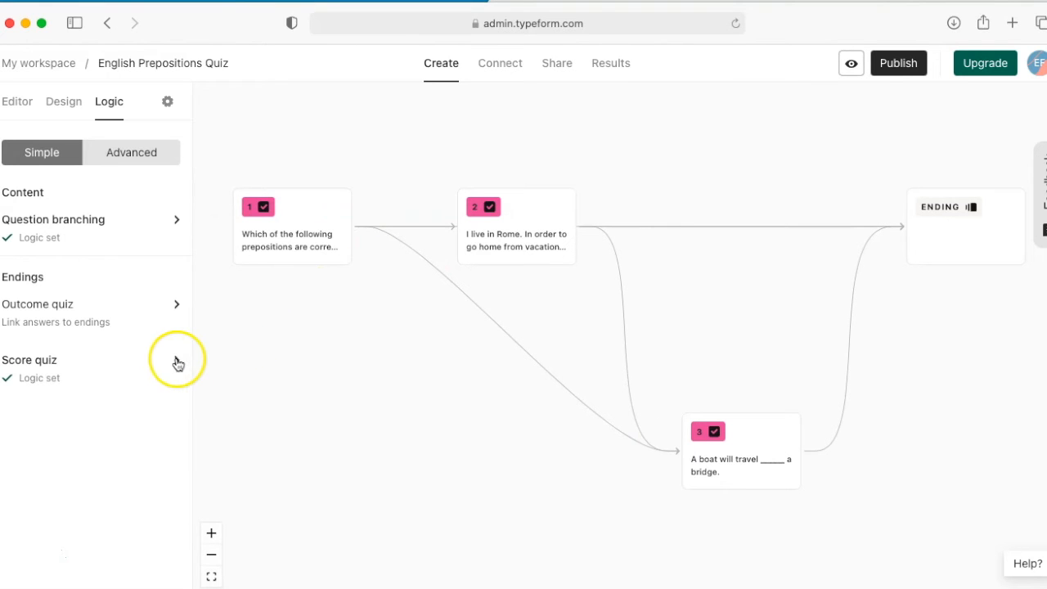
pyautogui.click(176, 364)
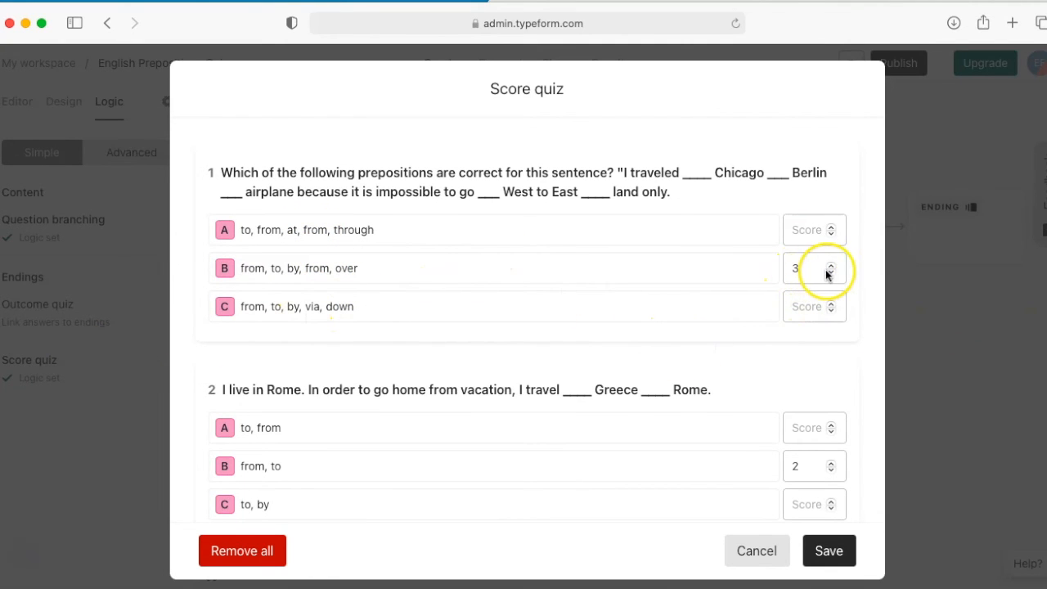
pyautogui.scroll(-5, 825, 269)
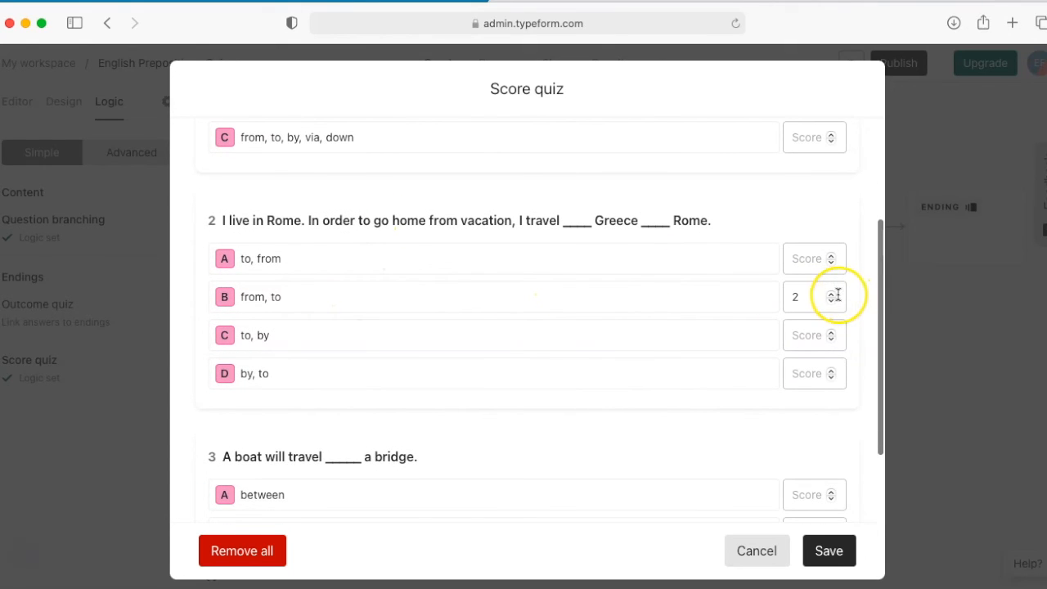
pyautogui.scroll(-3, 724, 472)
pyautogui.click(839, 554)
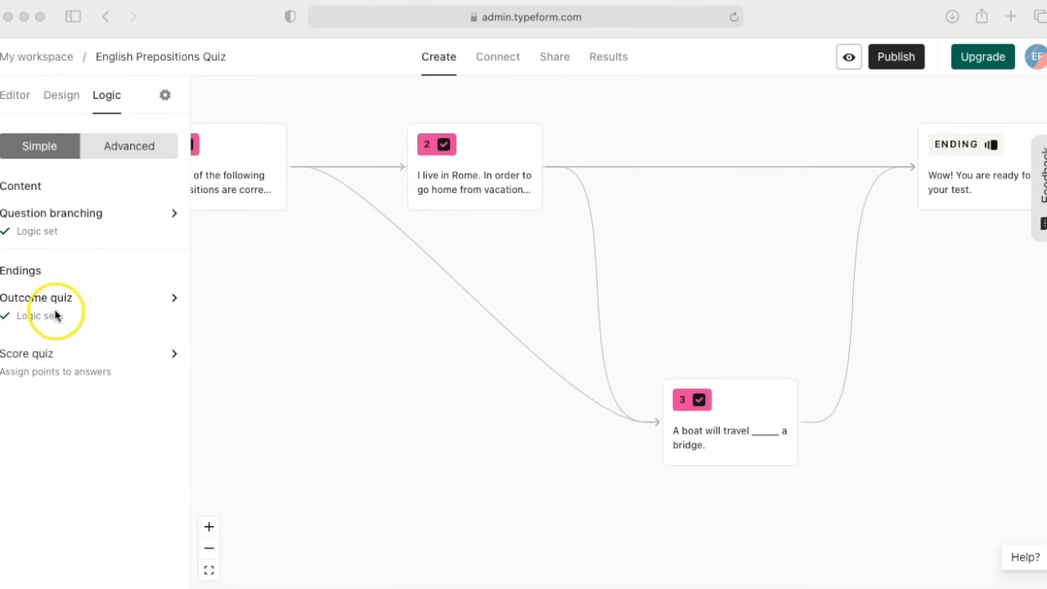
# Step: Return to editing the quiz content and enlarge the space for the endings list
pyautogui.click(8, 100)
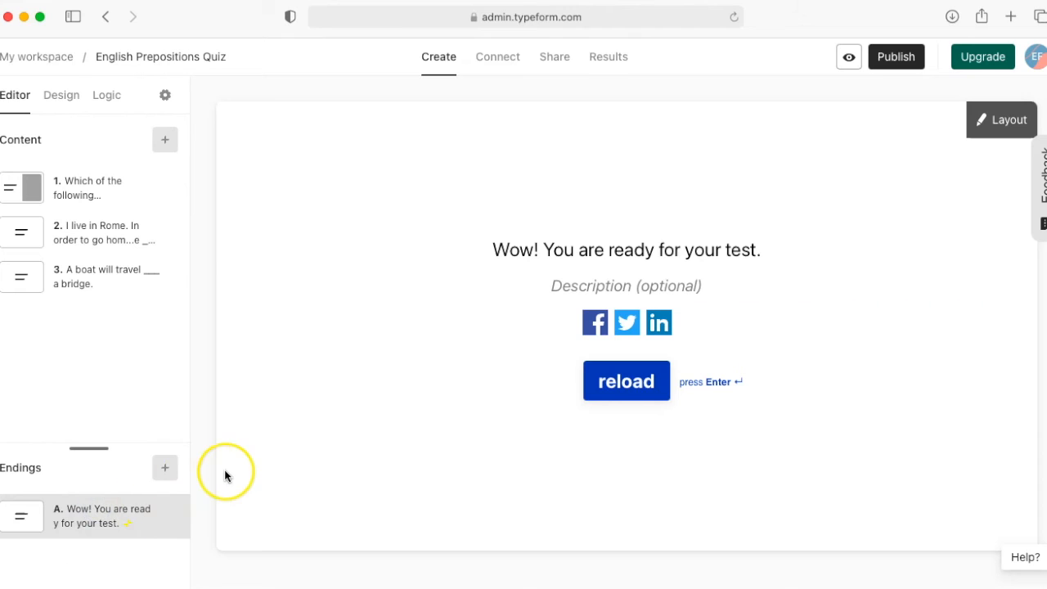
pyautogui.moveTo(86, 448); pyautogui.dragTo(72, 321)
# Step: In the outcome quiz logic, assign question 2's answers "to, from", "to, by" and "by, to" to the ending "Keep reviewing to/from prepositions." and save
pyautogui.click(106, 96)
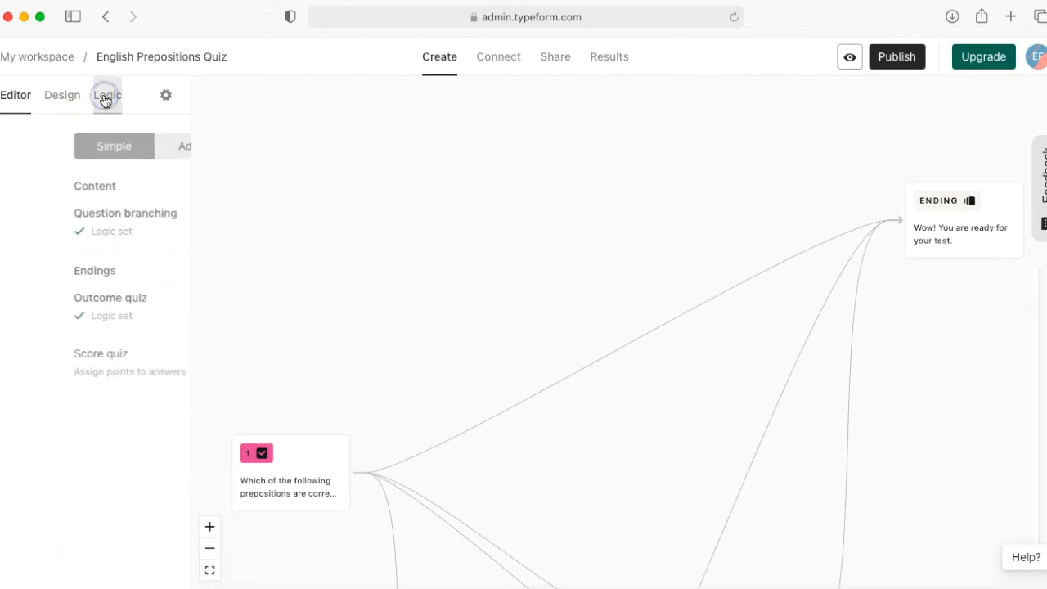
pyautogui.click(175, 301)
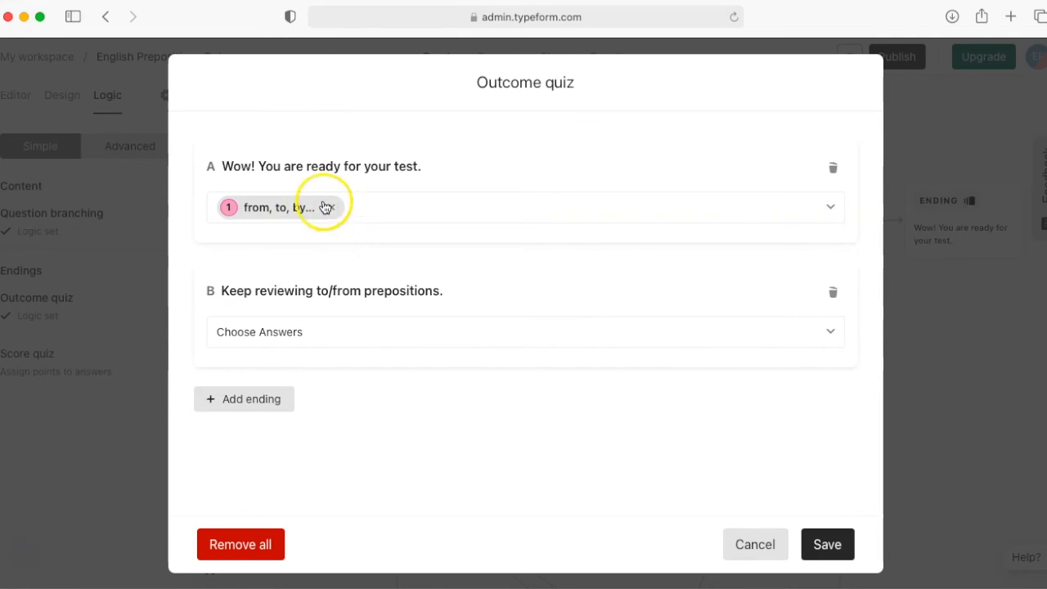
pyautogui.click(402, 327)
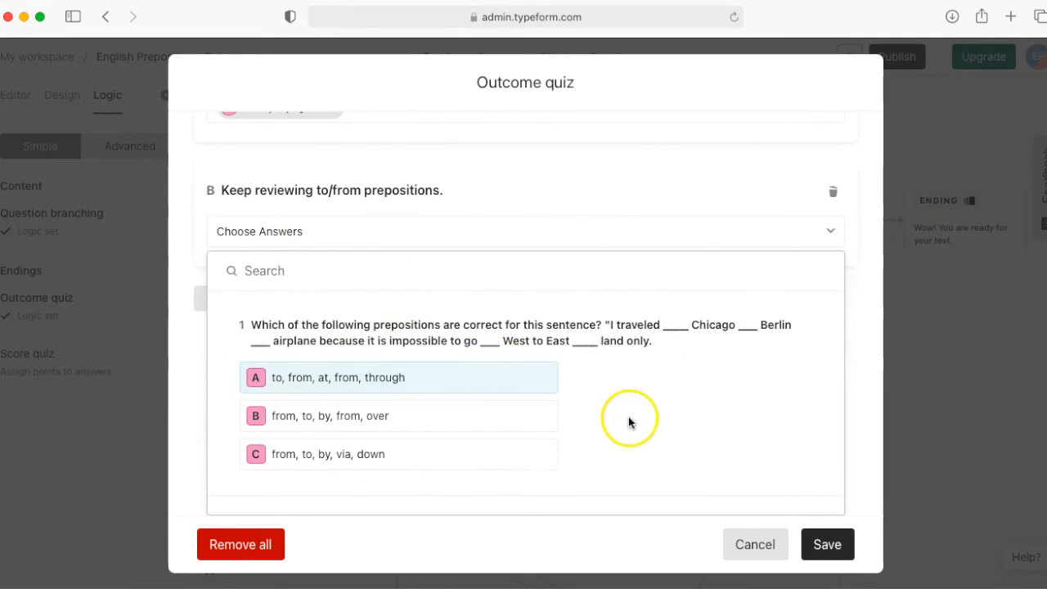
pyautogui.scroll(-1, 643, 436)
pyautogui.scroll(-5, 642, 436)
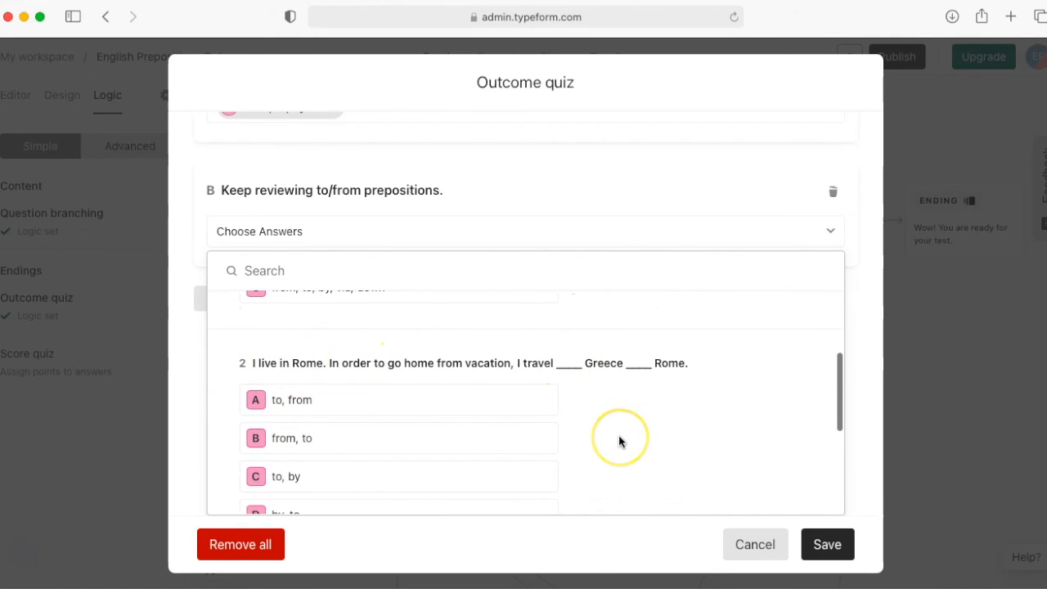
pyautogui.scroll(-2, 619, 437)
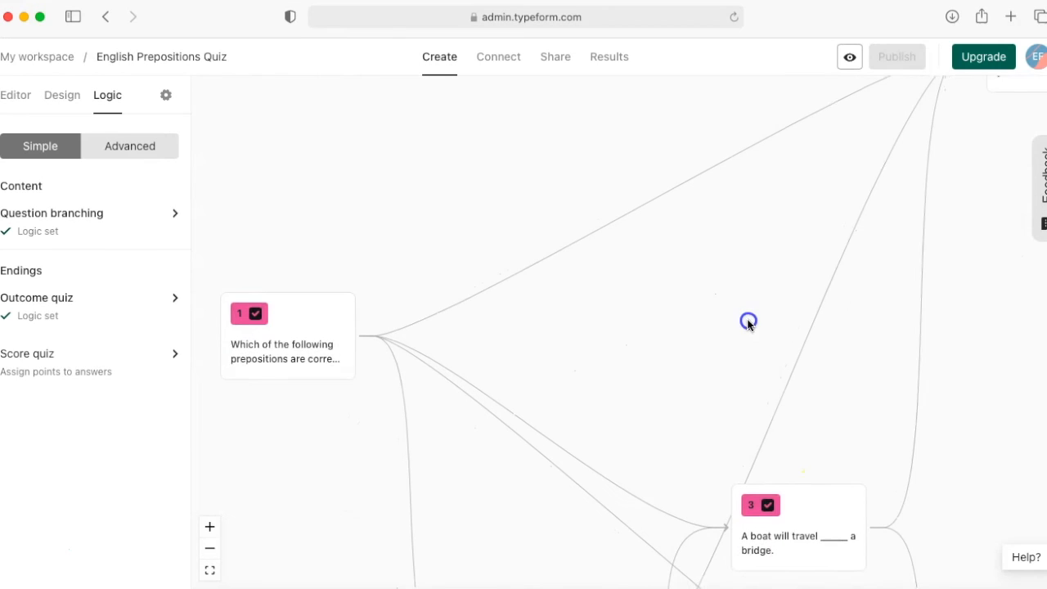
# Step: Rearrange the logic map by moving the question 3 and question 2 cards upward into a more compact layout
pyautogui.moveTo(748, 320); pyautogui.dragTo(763, 329)
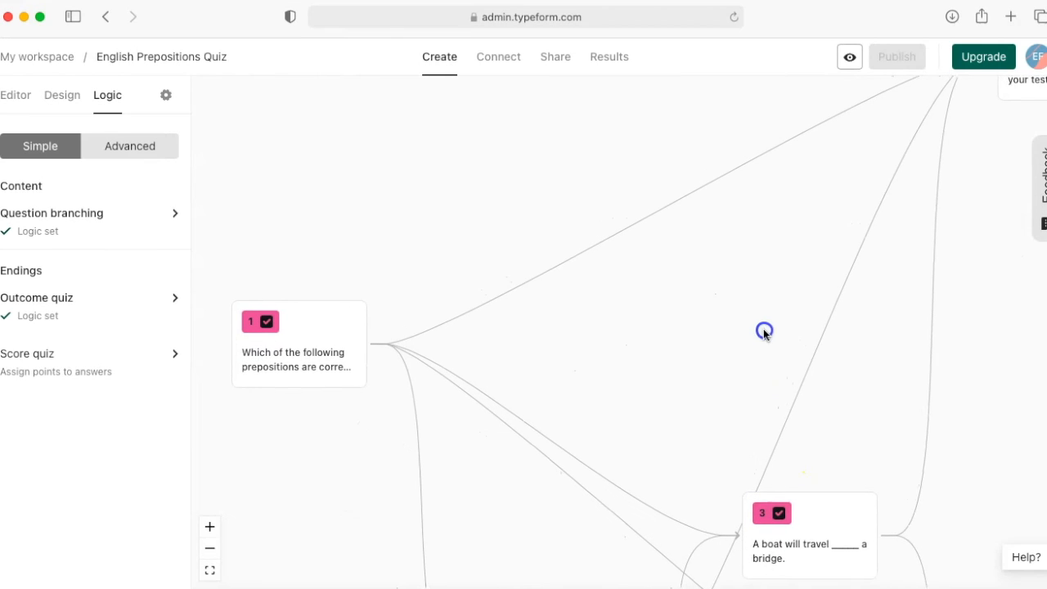
pyautogui.click(210, 549)
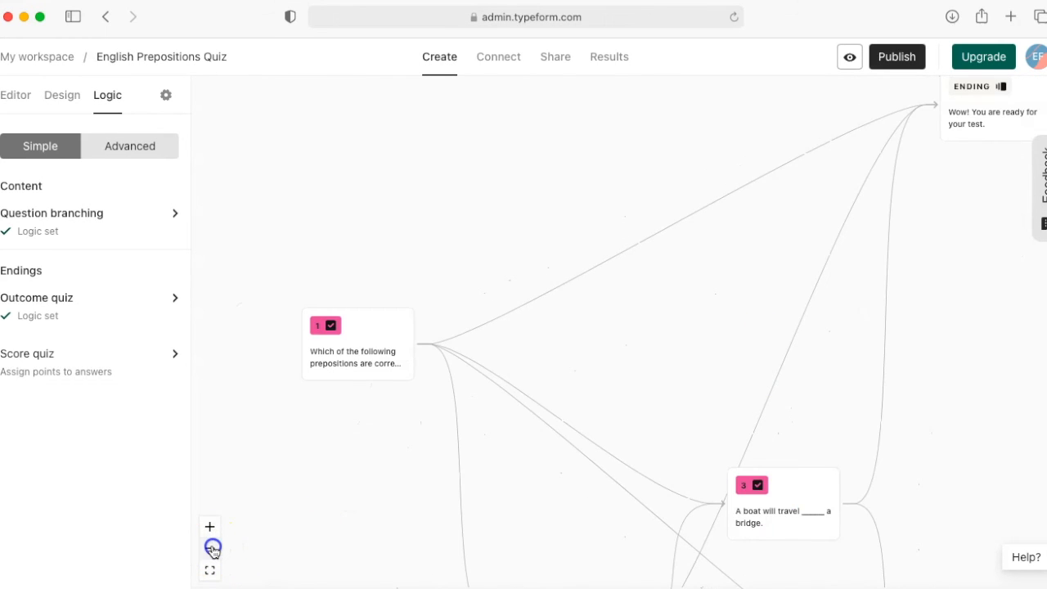
pyautogui.click(212, 549)
pyautogui.moveTo(771, 466); pyautogui.dragTo(727, 305)
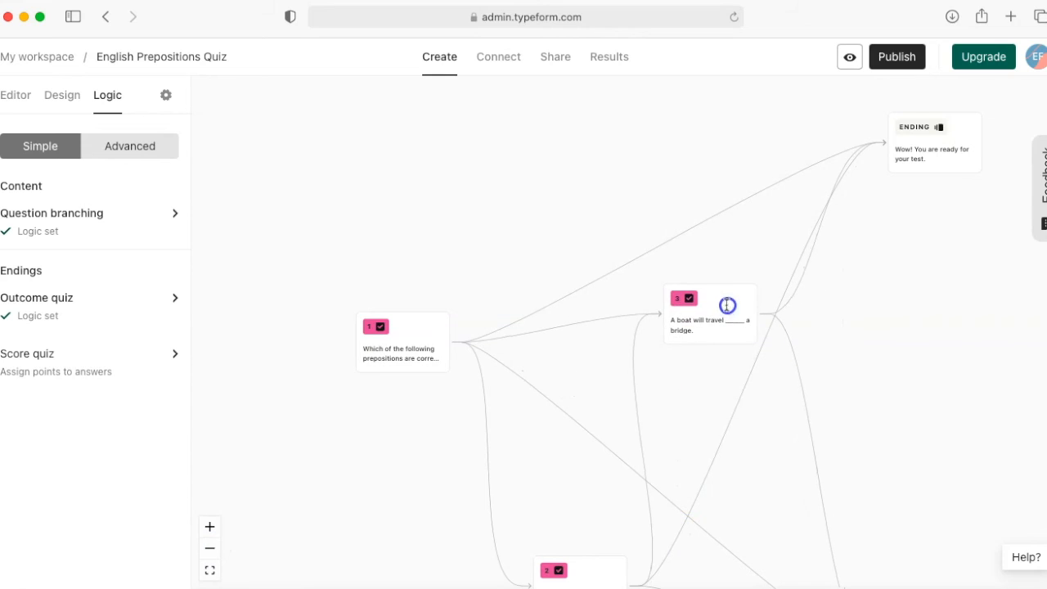
pyautogui.moveTo(577, 567); pyautogui.dragTo(577, 532)
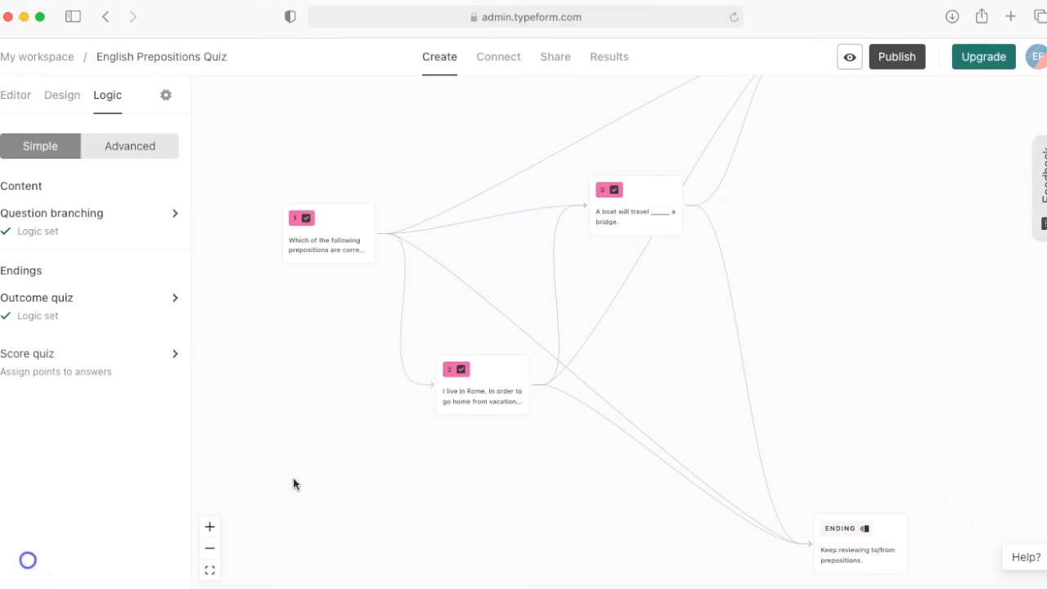
# Step: Apply the Plain Blue gallery theme to the quiz and look through the other available themes
pyautogui.click(62, 97)
pyautogui.click(125, 140)
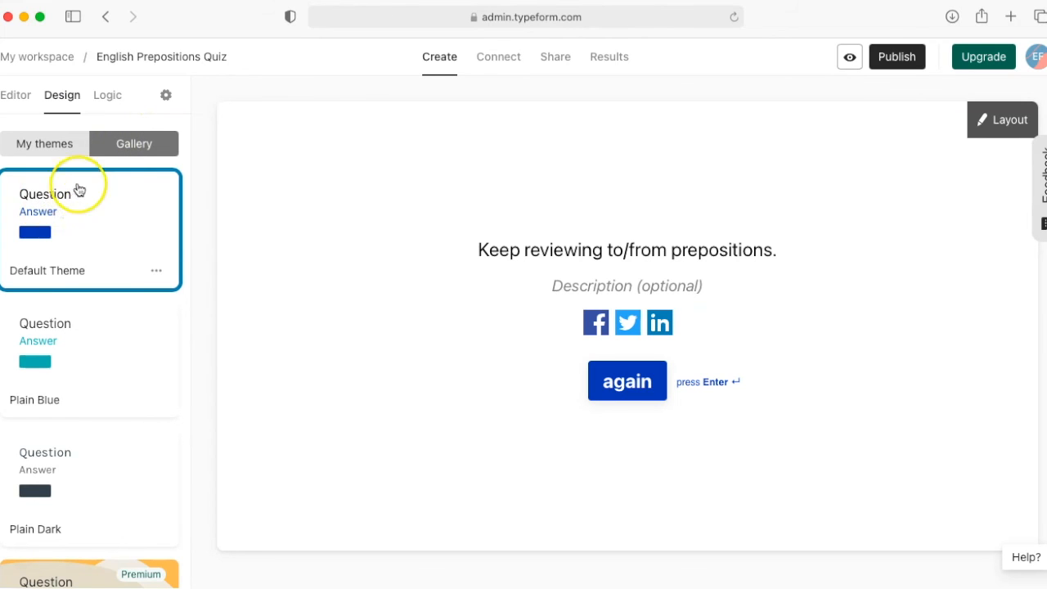
pyautogui.click(94, 340)
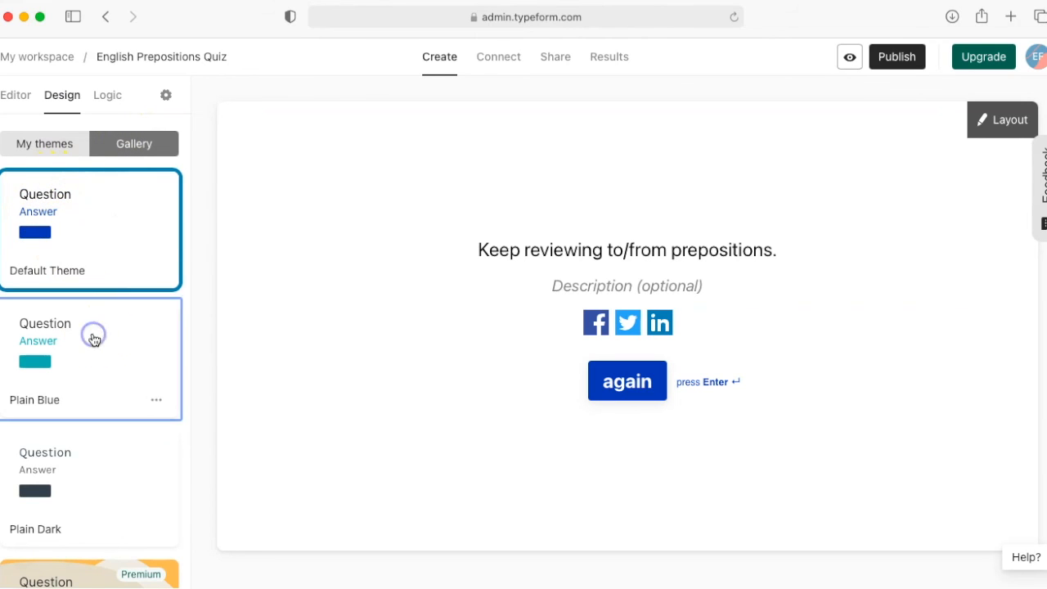
pyautogui.scroll(-5, 94, 340)
pyautogui.scroll(-2, 94, 339)
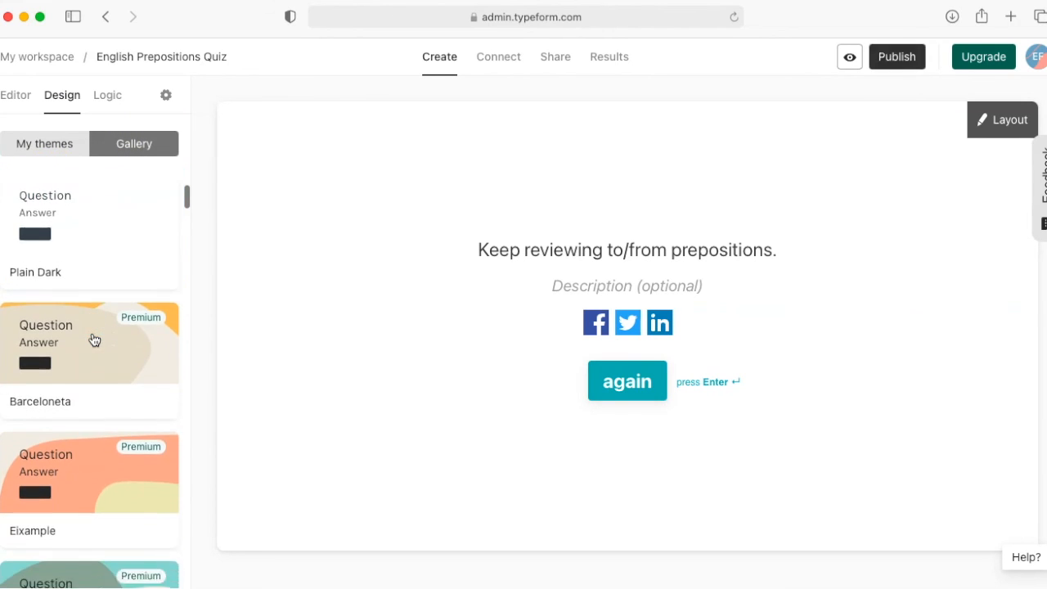
pyautogui.click(92, 474)
pyautogui.scroll(6, 90, 319)
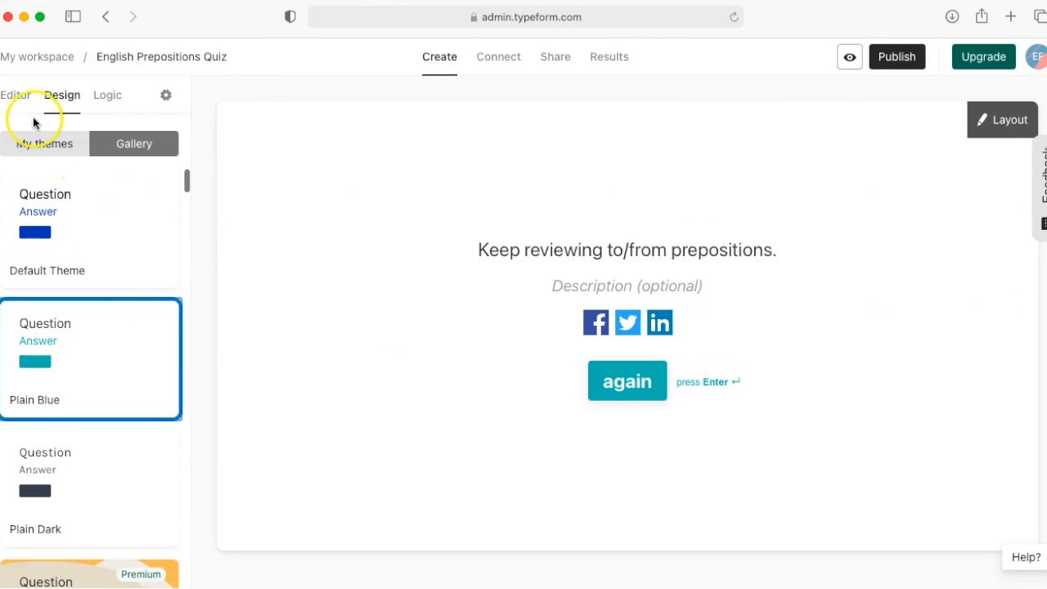